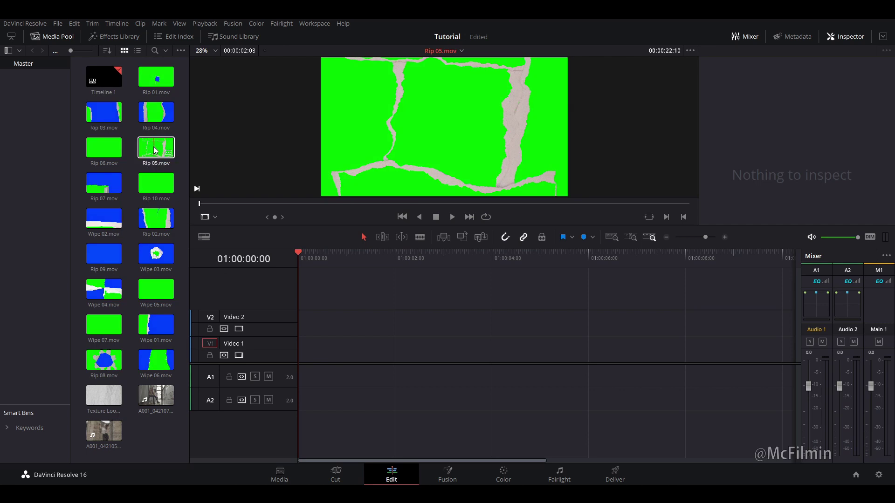
Step: Preview Rip 10.mov's tear from its first green frame through to the blue, then return to the start
click(159, 187)
click(214, 204)
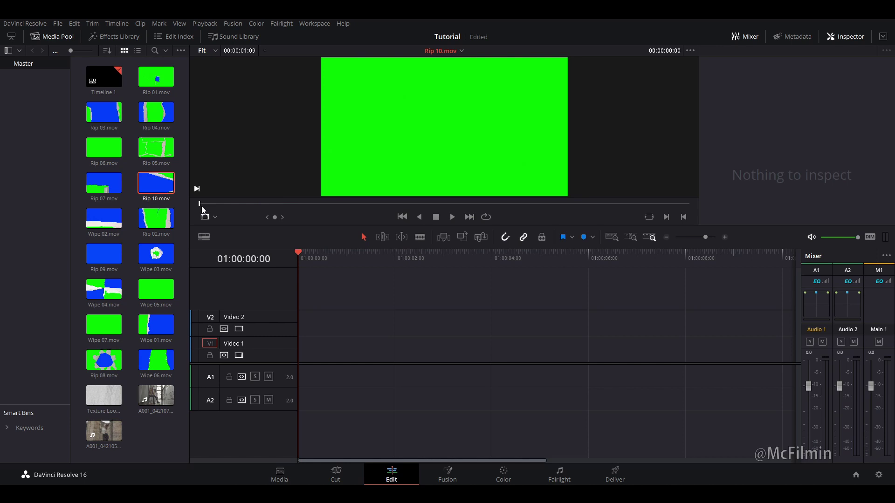
drag(201, 206, 469, 209)
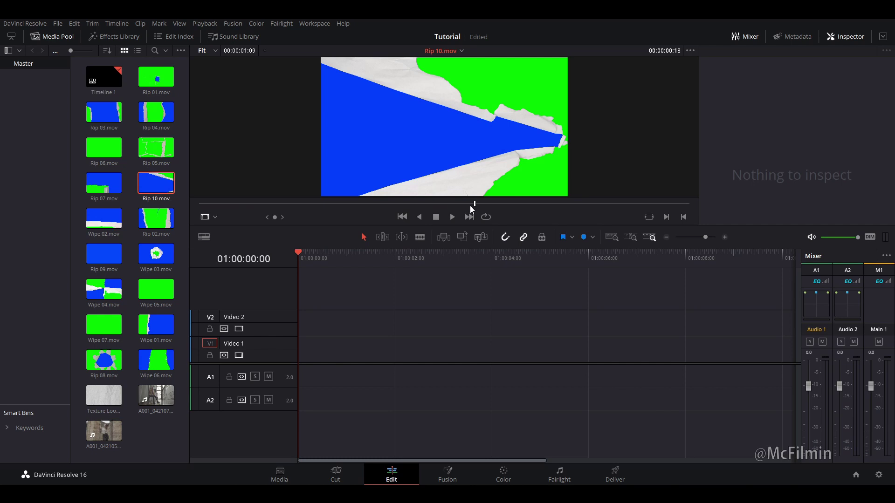
drag(469, 208, 199, 203)
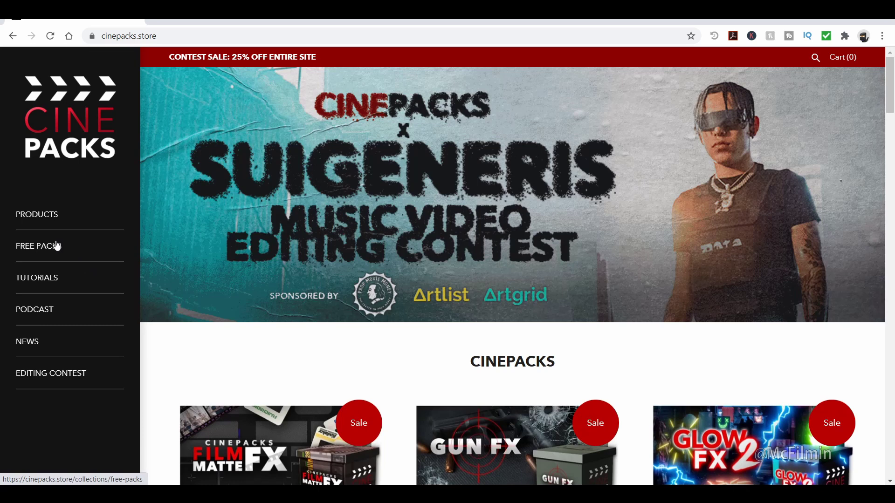
Step: Browse the cinepacks.store Free Packs collection and open the Paper Rip FX product page
click(56, 246)
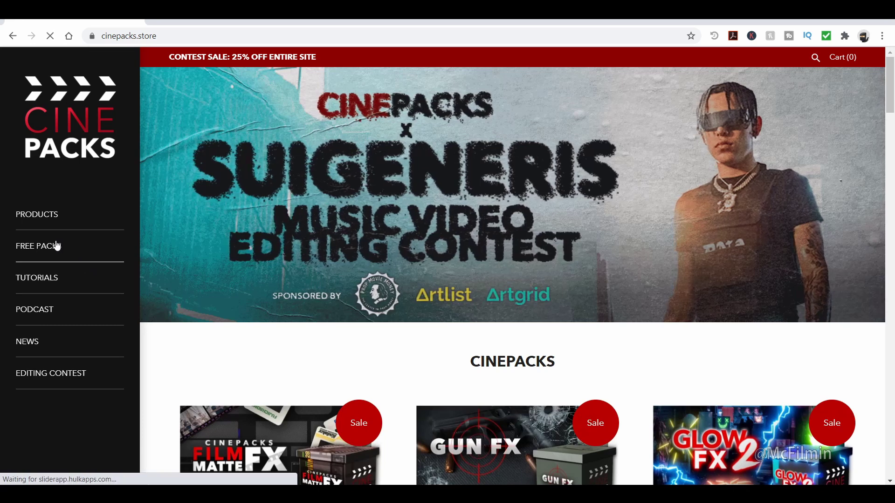
scroll(490, 303, down, 2)
scroll(490, 304, down, 20)
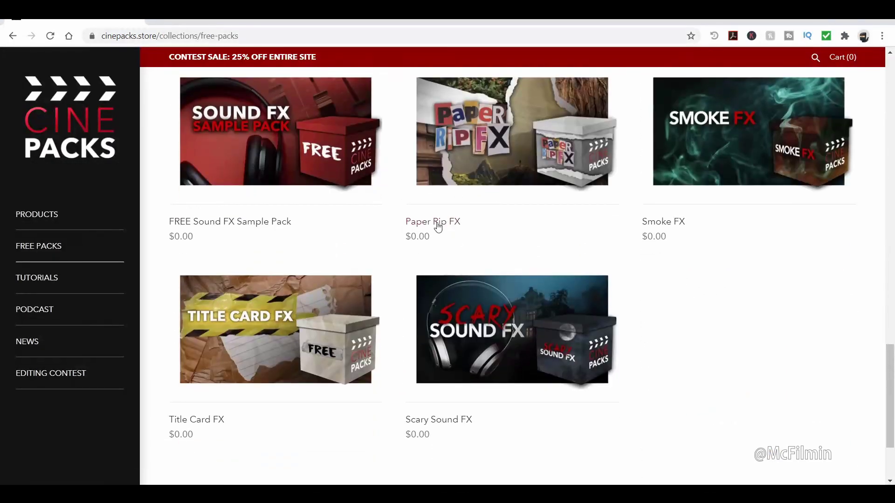
scroll(460, 235, up, 3)
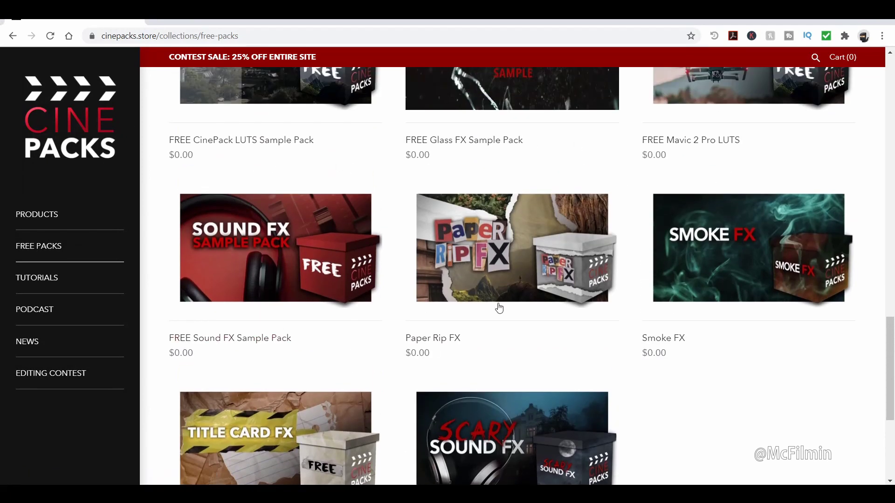
click(450, 345)
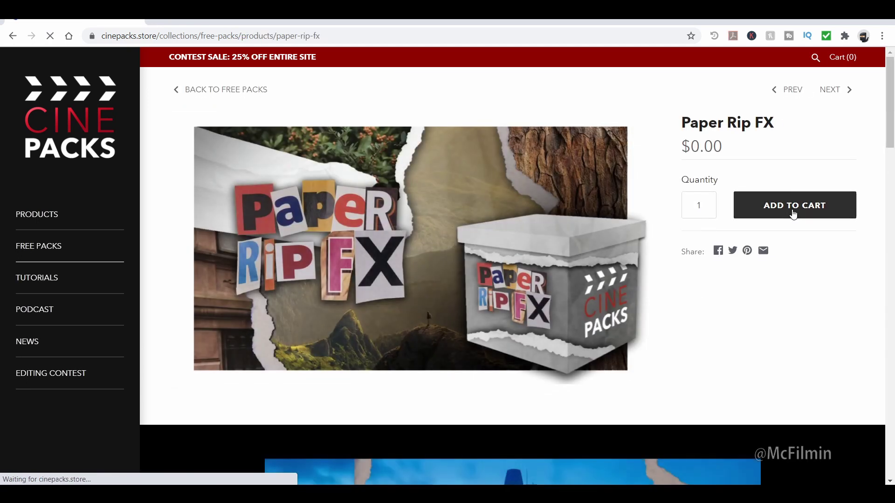
Step: Add the $0.00 Paper Rip FX to the cart and check out through to the payment step
click(793, 215)
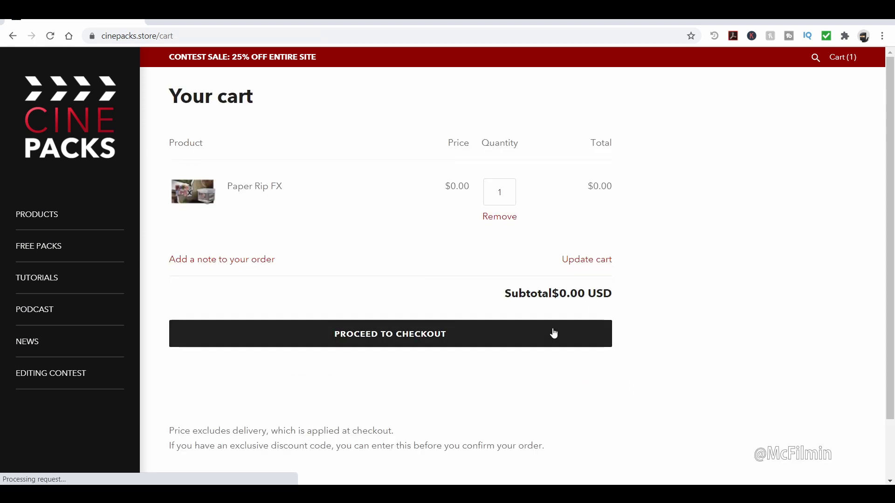
click(386, 345)
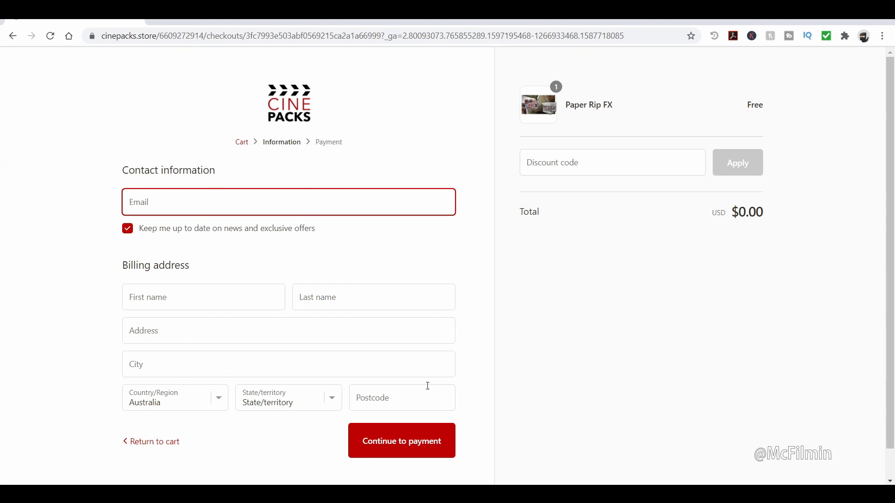
click(425, 443)
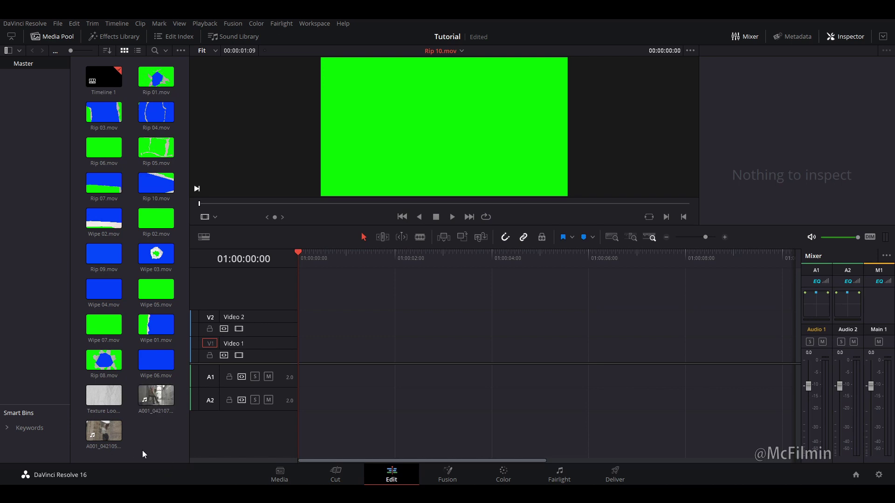
Step: Place the two A001 clips back to back on Video 1 of Timeline 1
drag(103, 431, 302, 356)
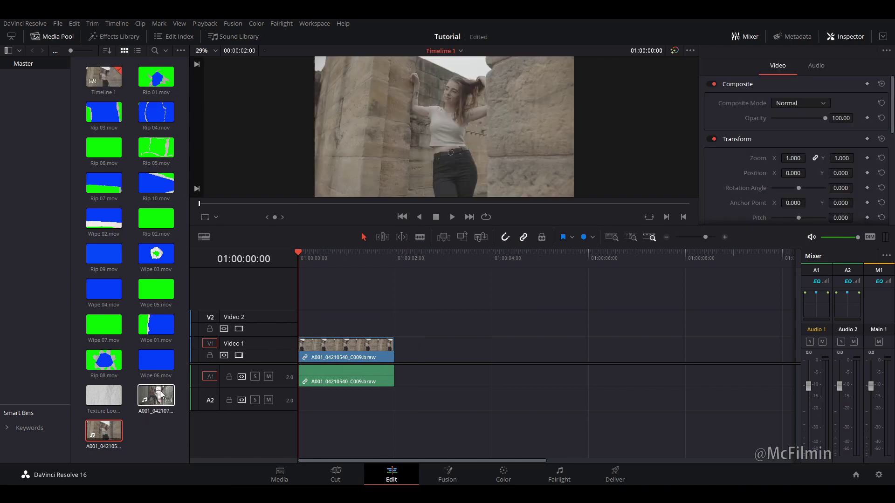
drag(161, 393, 412, 363)
click(365, 256)
Step: Scrub the timeline to review both shots and the cut at 01:00:02:00
drag(373, 260, 447, 264)
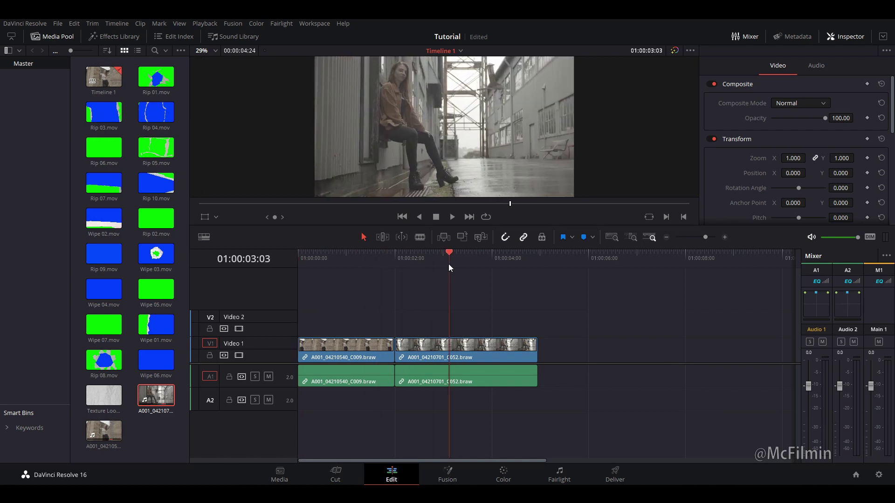
click(345, 257)
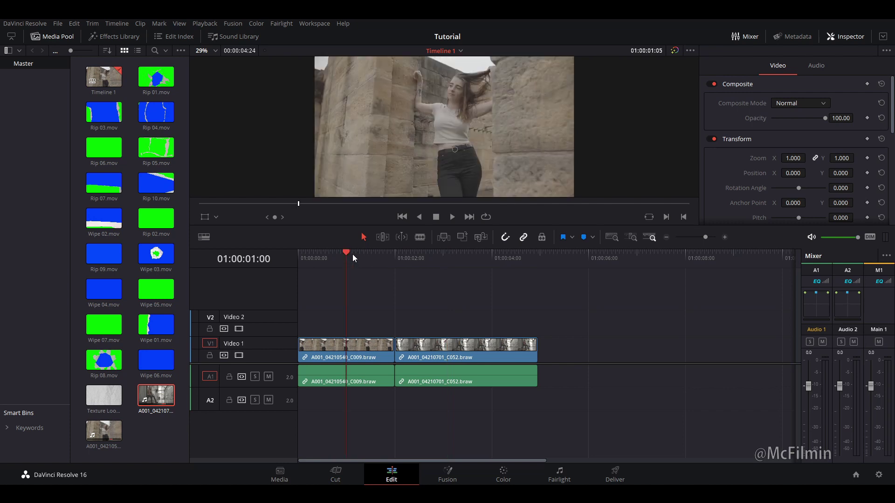
click(507, 473)
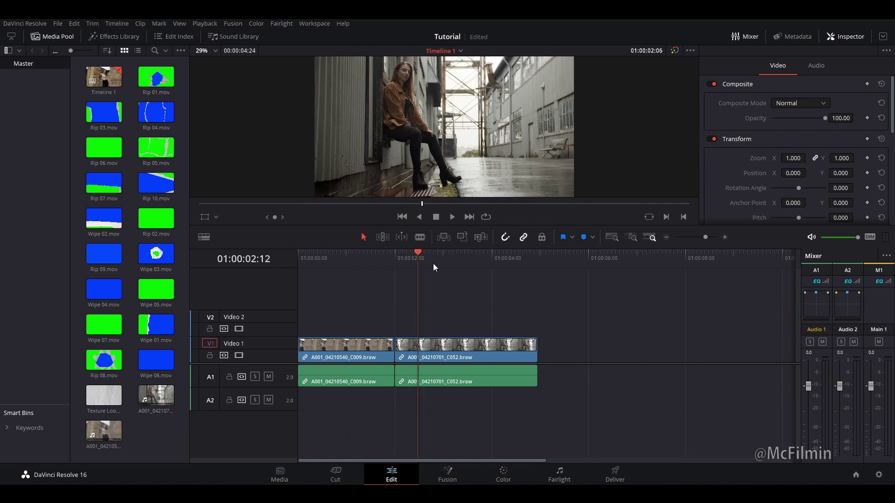
drag(433, 264, 395, 270)
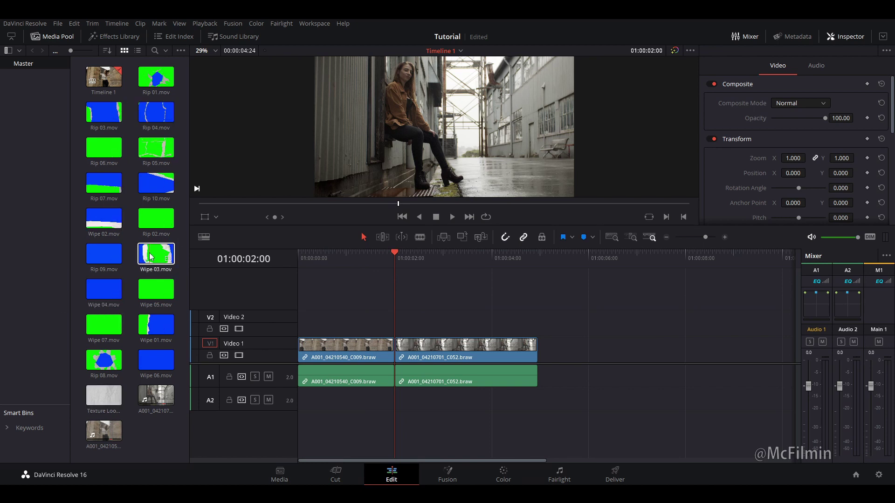
Step: Put Wipe 03.mov on Video 2 over the first A001 shot, save, and rewind the playhead
drag(152, 256, 335, 312)
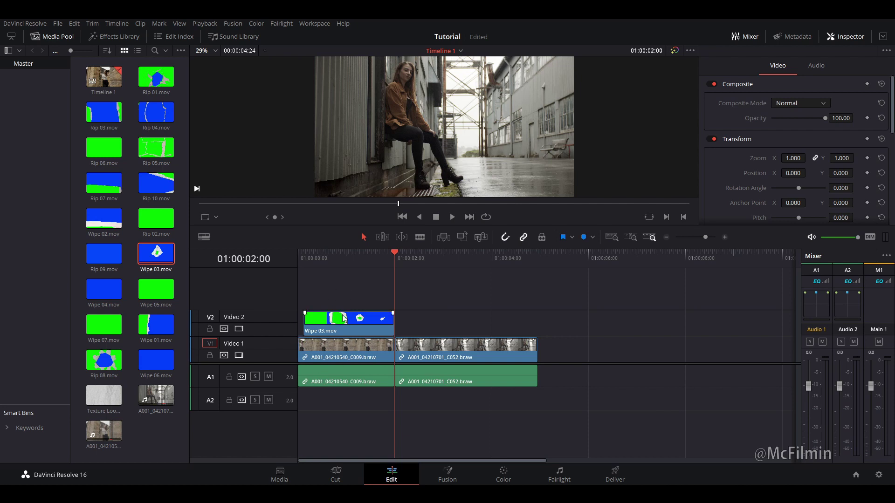
key(ctrl+s)
drag(329, 275, 309, 274)
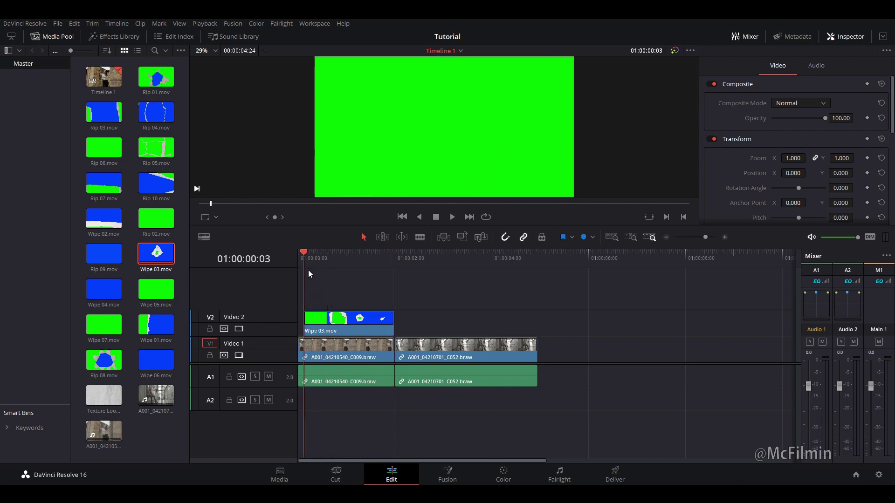
Step: On the Color page, add an Alpha Output and connect node 01's key to it
click(513, 474)
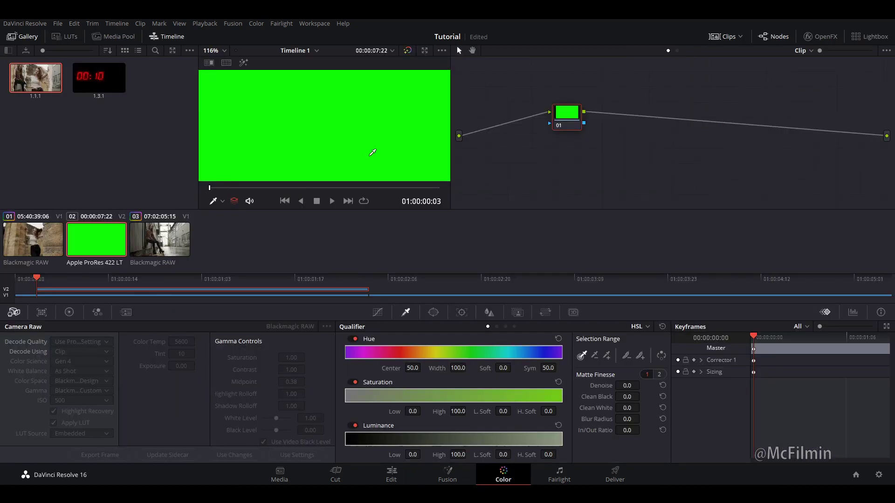
right_click(656, 141)
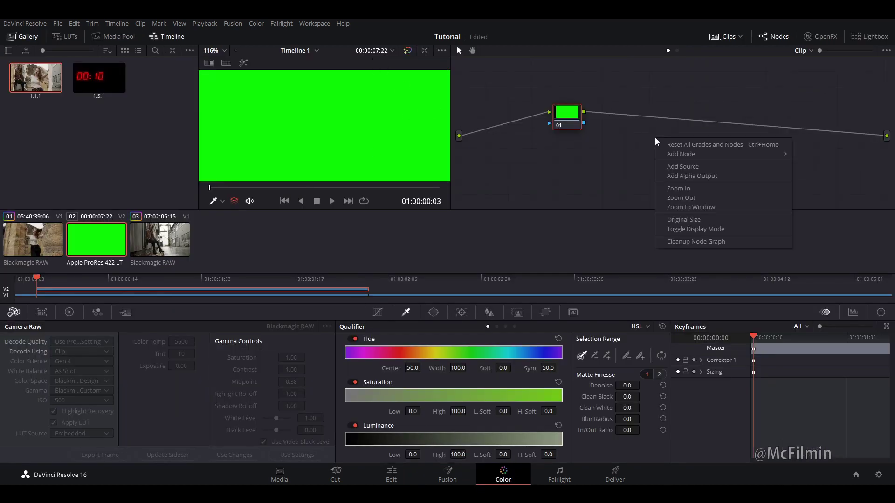
click(694, 176)
drag(585, 123, 887, 152)
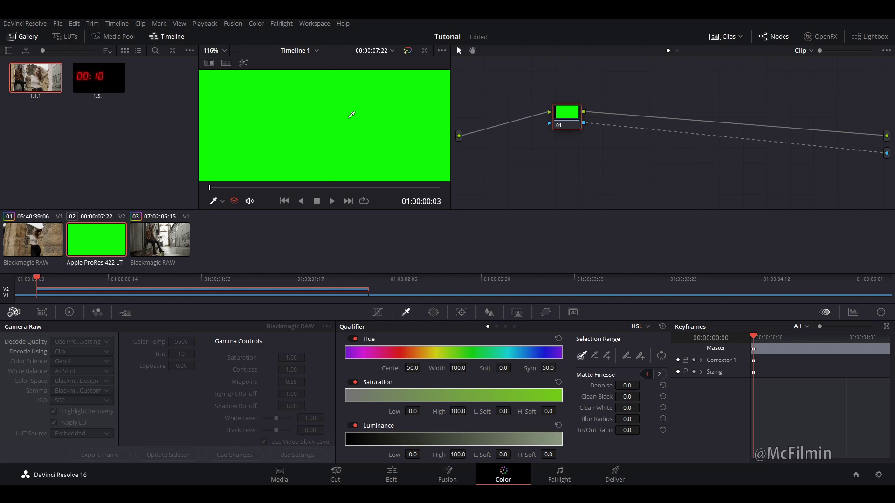
Step: Eyedrop the wipe's green screen with the HSL qualifier (hue centre 64.4) and scrub to check
click(338, 115)
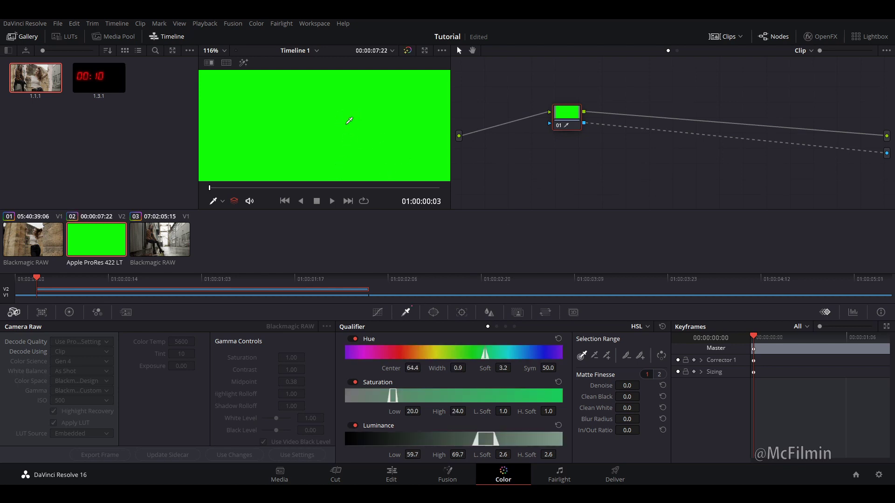
drag(216, 193, 290, 193)
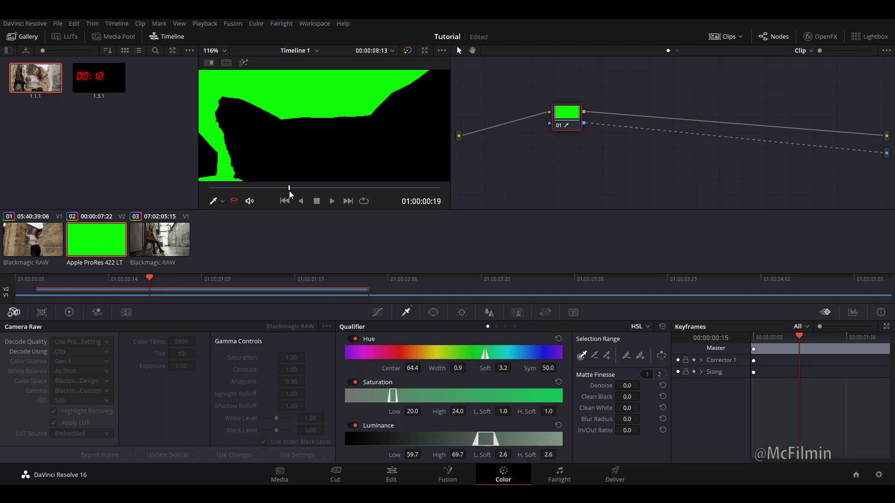
scroll(306, 122, down, 6)
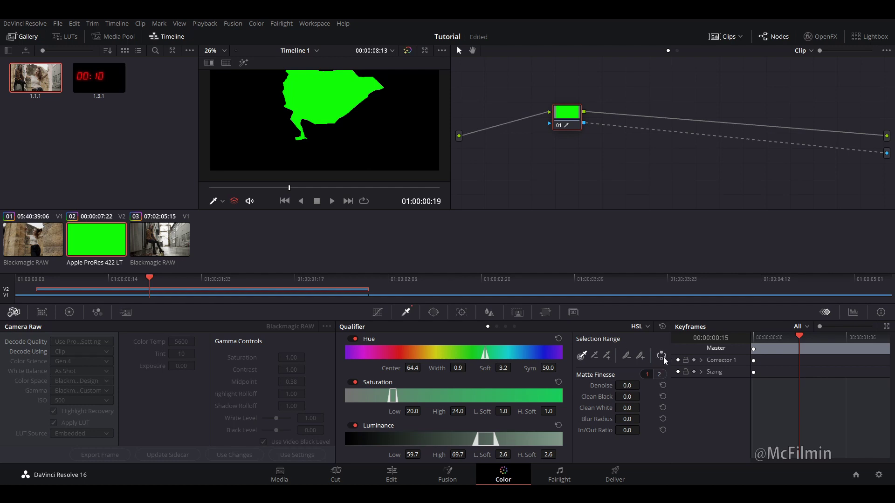
Step: Invert the green-screen qualifier selection
click(662, 357)
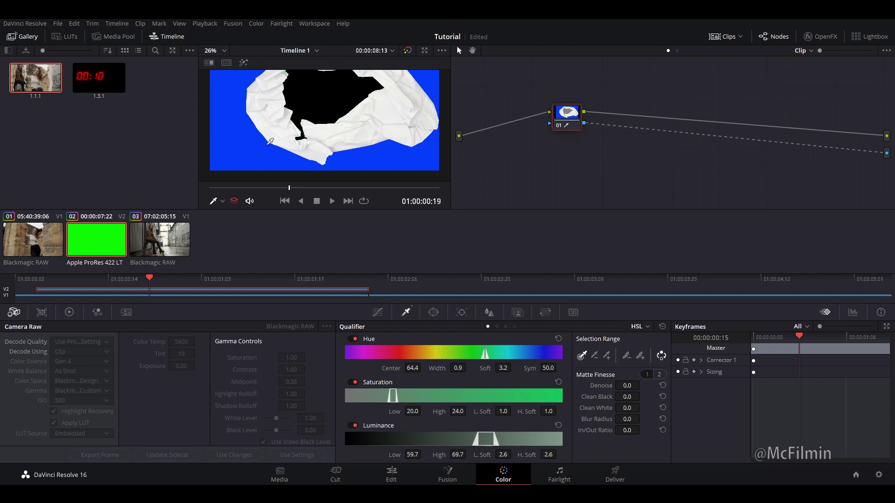
scroll(285, 127, up, 4)
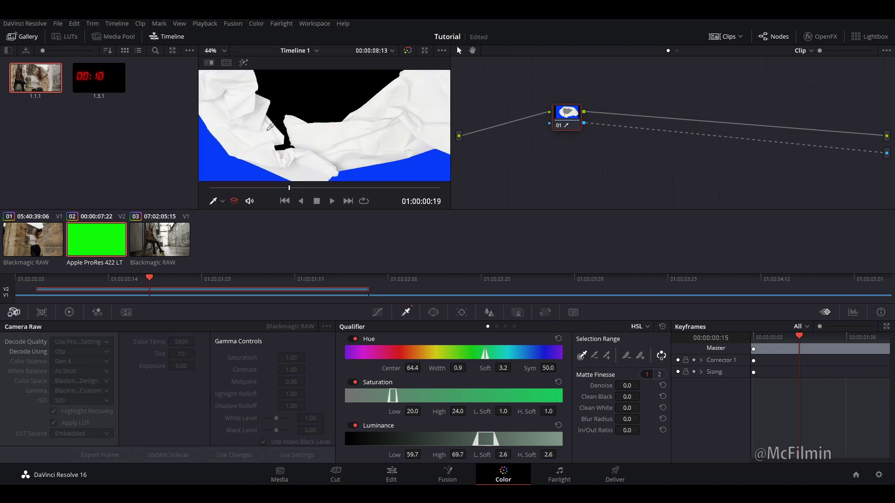
scroll(294, 137, up, 1)
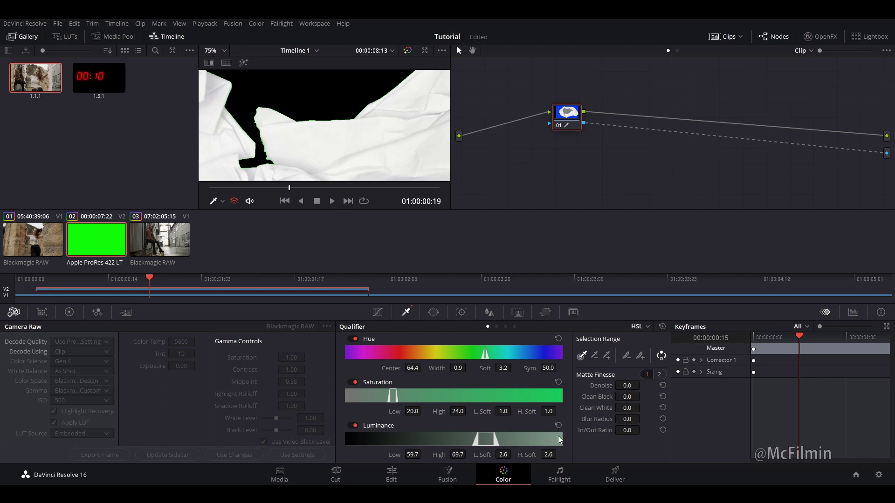
scroll(298, 139, down, 2)
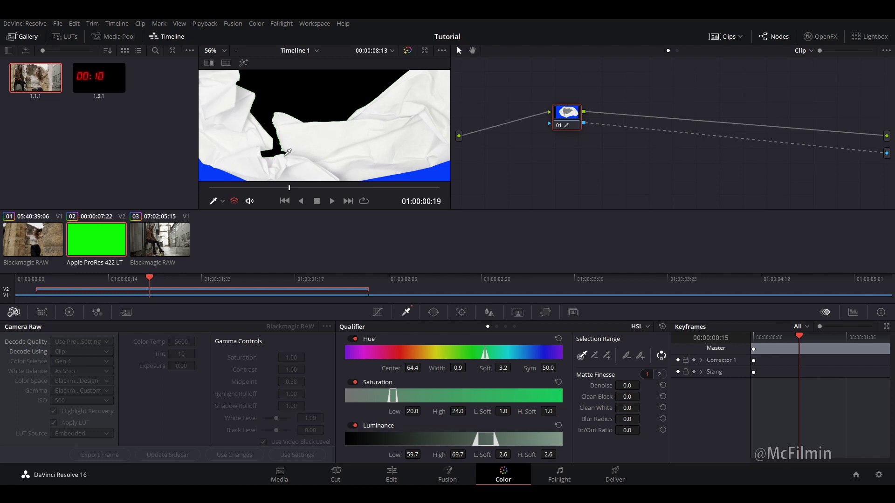
scroll(278, 135, up, 1)
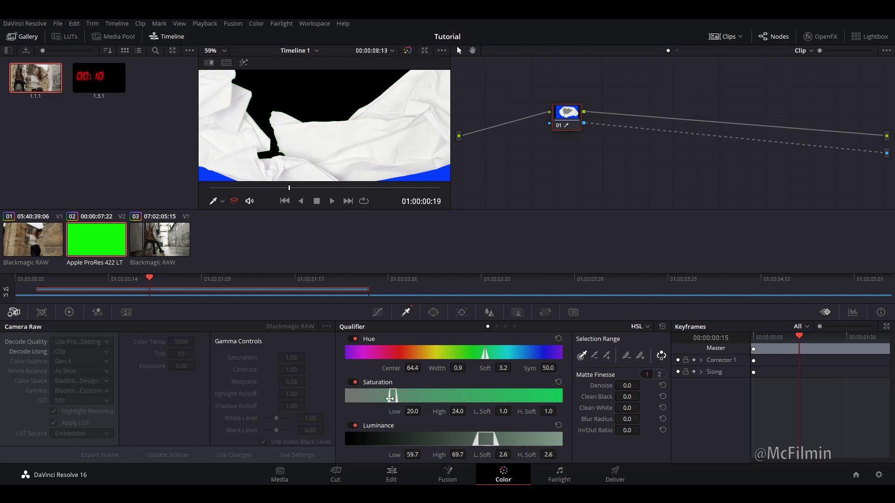
Step: Widen the qualifier's Saturation and Luminance ranges to 0–100, then return to the Edit page
drag(390, 399, 347, 398)
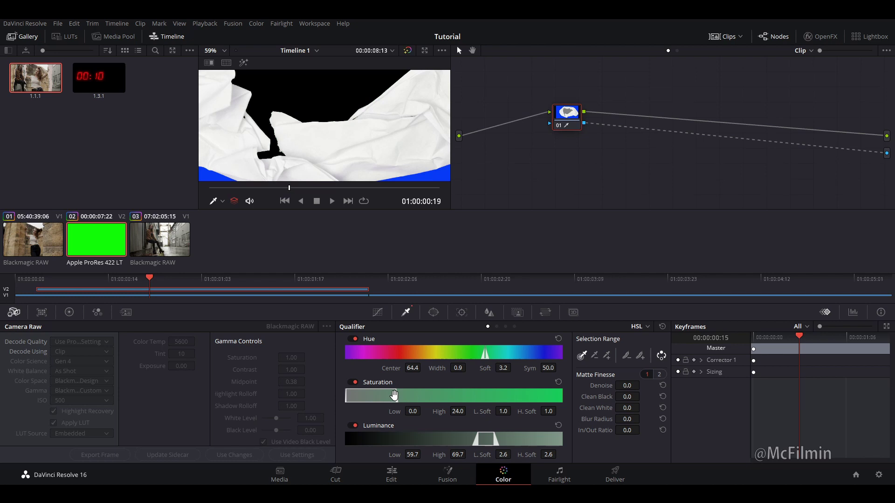
drag(397, 398, 587, 397)
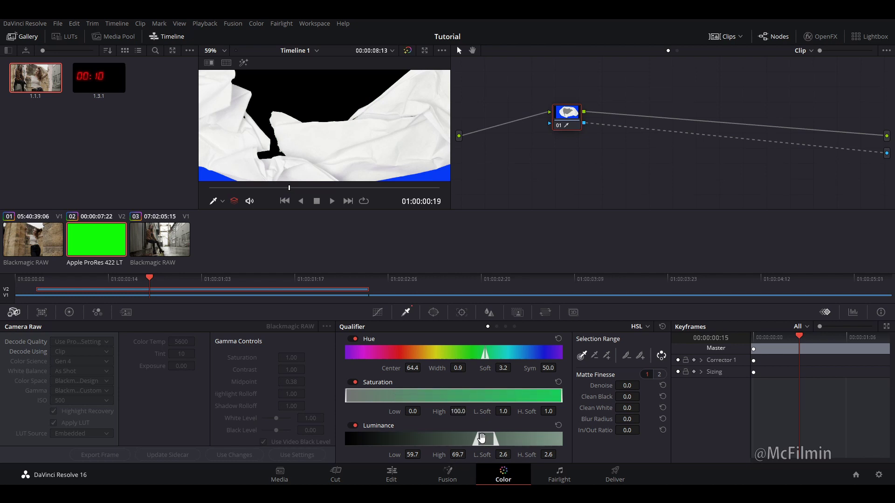
drag(479, 438, 328, 442)
drag(494, 439, 561, 438)
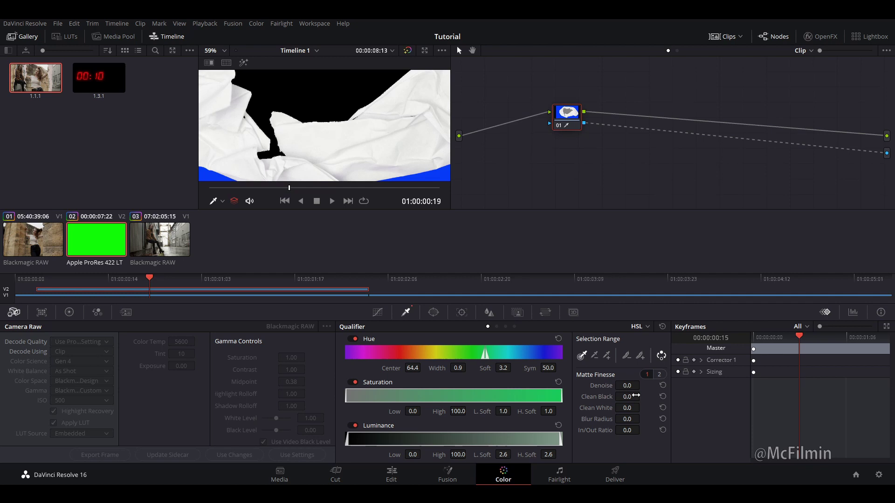
scroll(321, 152, down, 5)
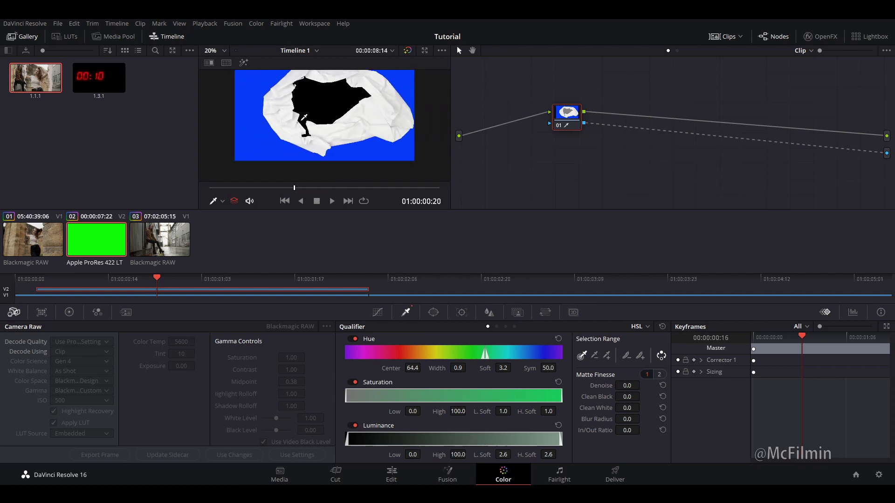
scroll(313, 101, up, 1)
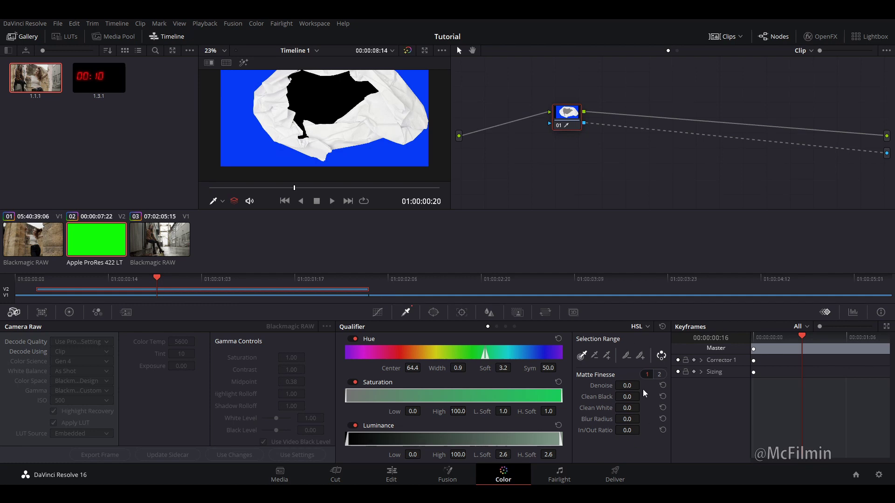
click(404, 481)
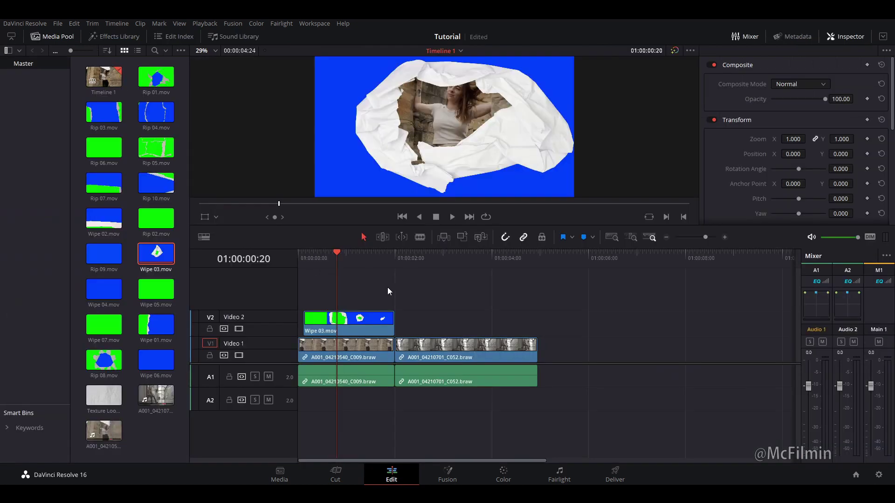
drag(342, 259, 315, 266)
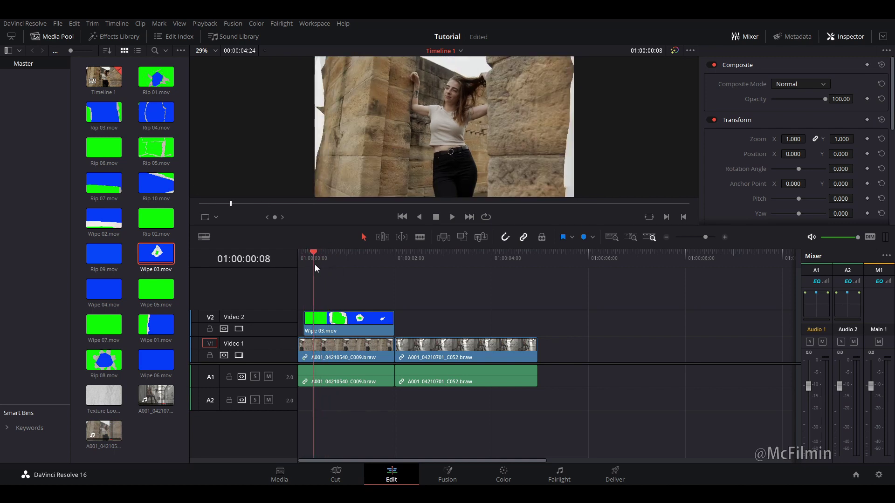
Step: Combine Wipe 03 and the first A001 clip into a compound clip named 'paper rip'
drag(361, 278, 352, 386)
right_click(367, 329)
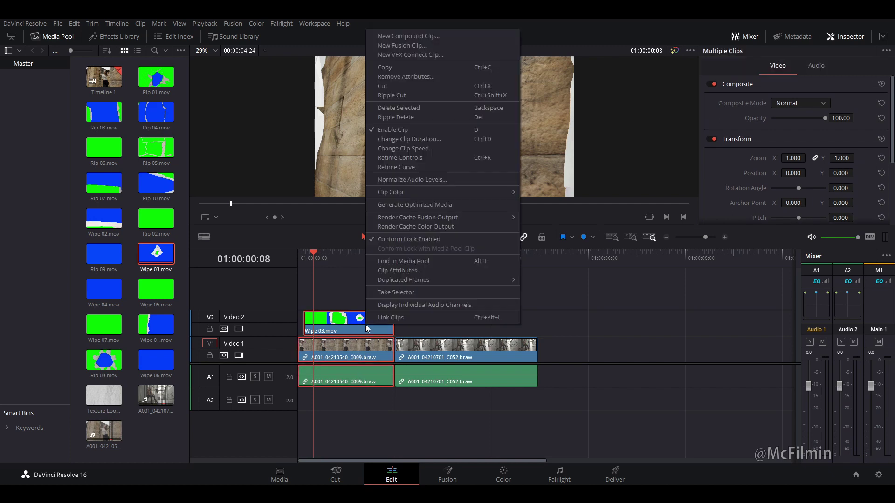
click(423, 36)
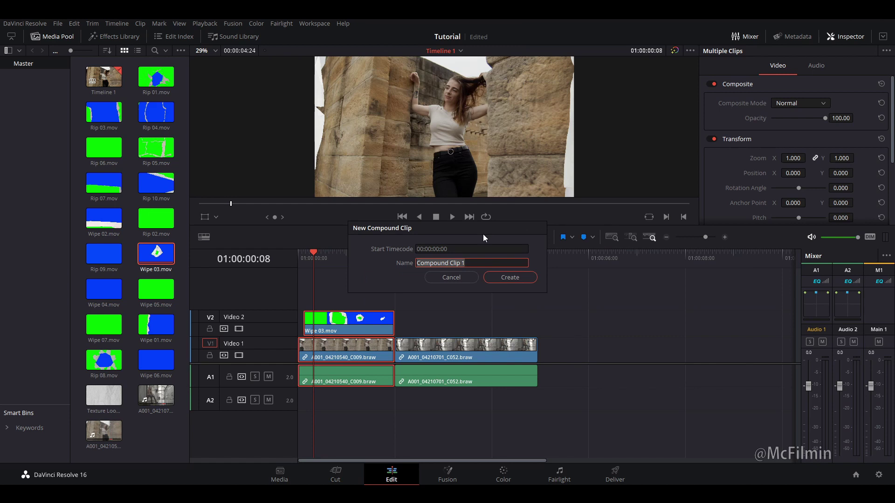
text(paper rip)
click(521, 281)
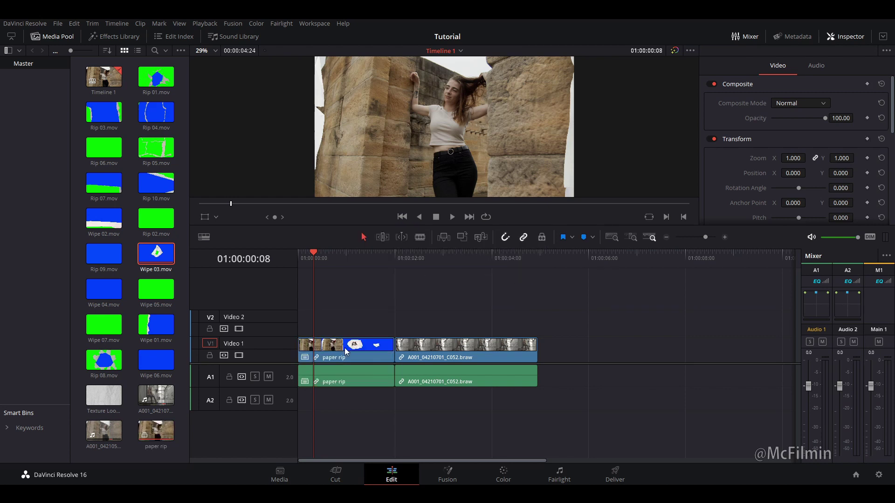
Step: Move the paper rip compound clip up to Video 2 and check its rip edges frame by frame
drag(347, 347, 349, 333)
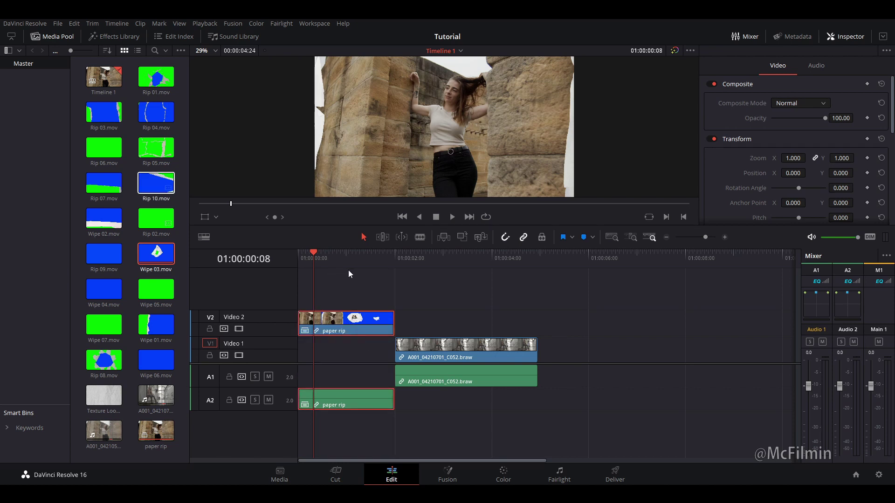
key(Right)
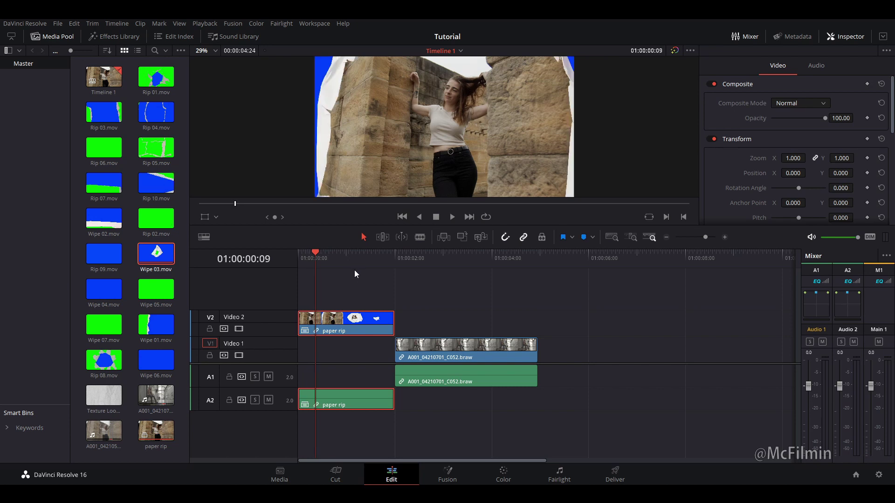
key(Left)
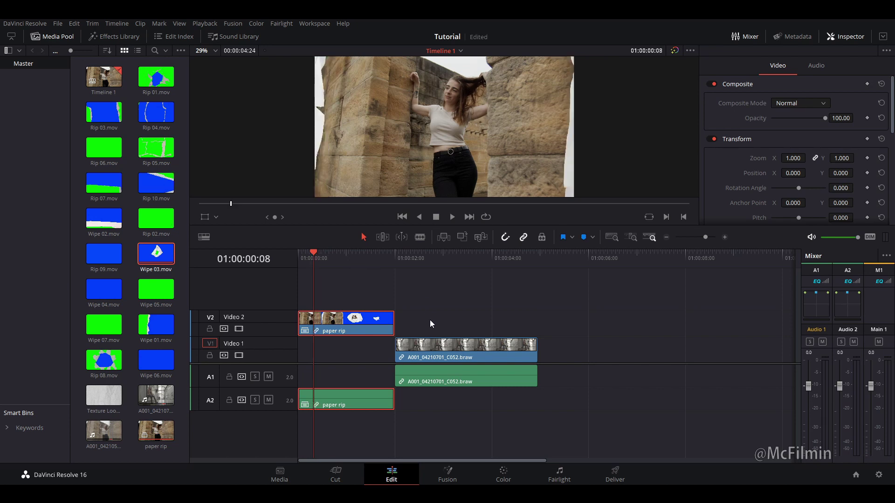
Step: Slide the C052 clip left beneath the rip, save, and inspect the blue frames
drag(437, 347, 359, 351)
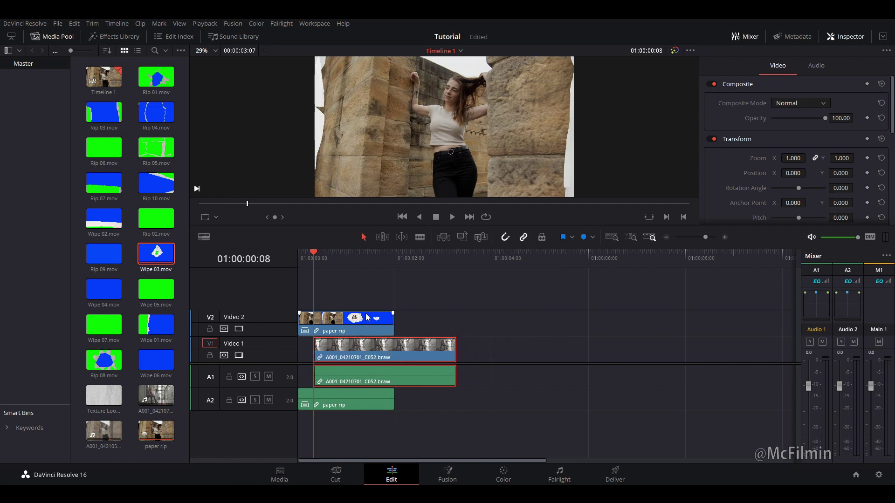
key(ctrl+s)
click(337, 262)
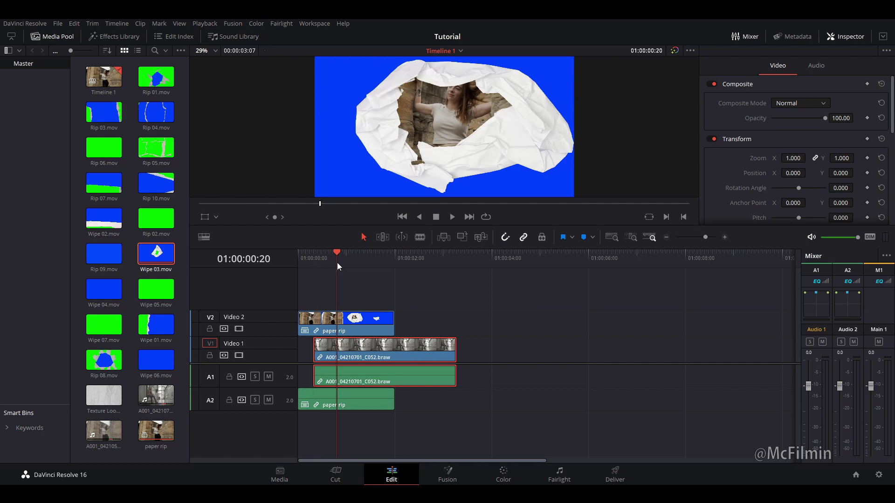
click(339, 264)
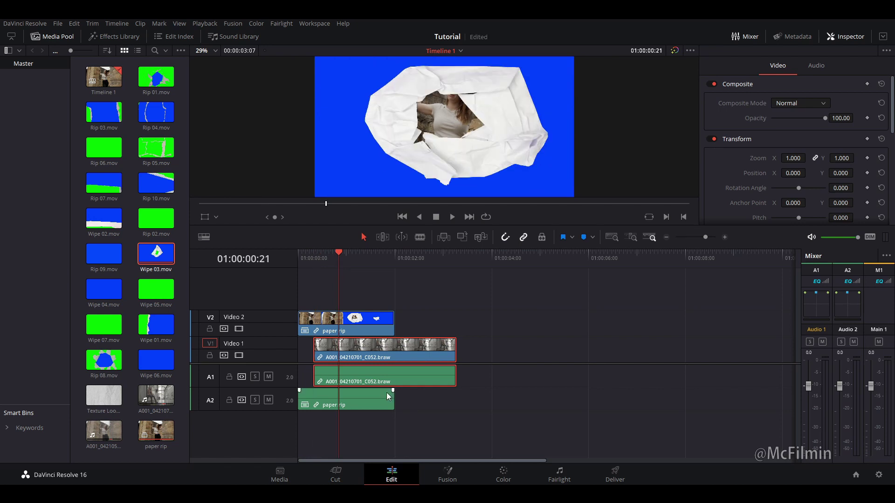
Step: On the Color page, add an Alpha Output for the paper rip clip and connect node 01's key
click(506, 477)
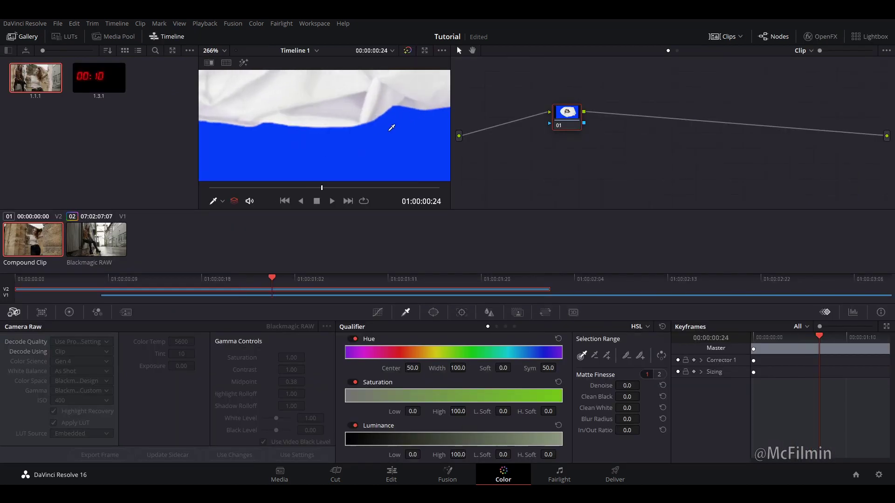
right_click(703, 142)
click(735, 177)
drag(585, 123, 886, 153)
Step: Key the blue with the qualifier, setting saturation 0–100 and luminance 0–70.4
click(360, 145)
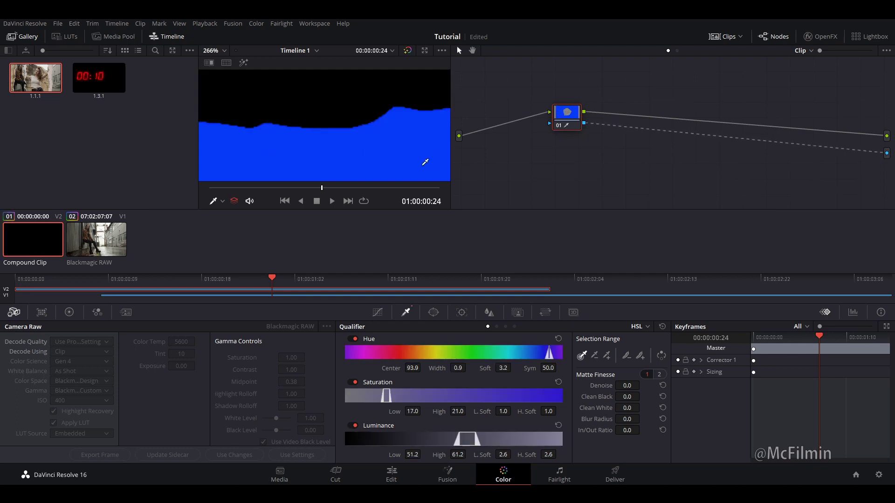
click(664, 357)
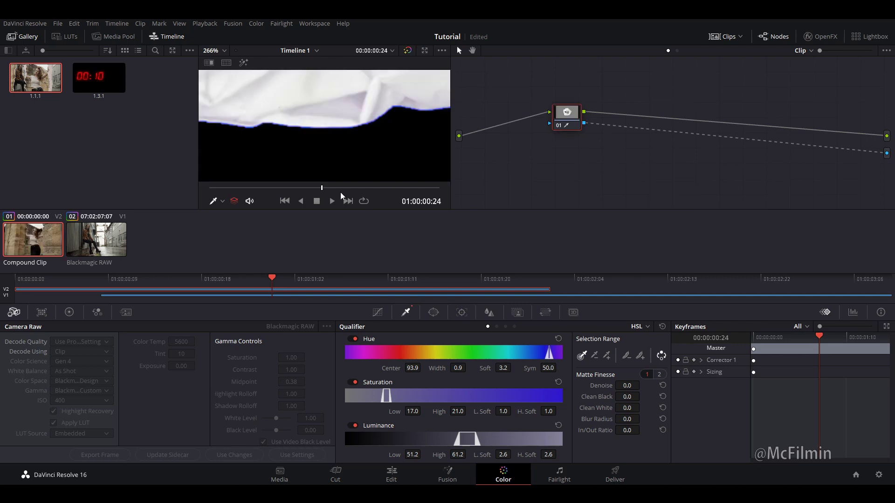
drag(381, 398, 322, 397)
drag(390, 397, 562, 397)
drag(459, 440, 331, 442)
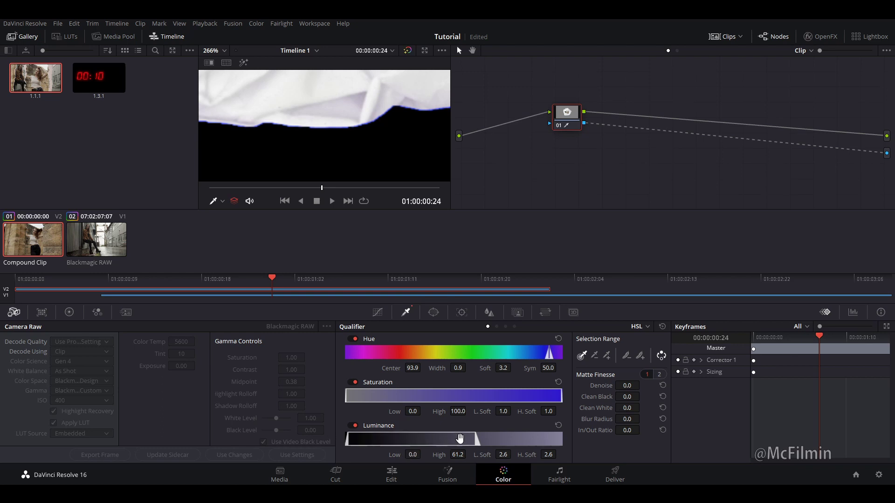
drag(473, 439, 508, 439)
drag(567, 439, 497, 438)
Step: Set the blue key's Matte Finesse to Denoise 2.8, Clean Black 22.2, Blur Radius 4.4, In/Out Ratio -7.1, checking edges zoomed in
drag(642, 385, 642, 385)
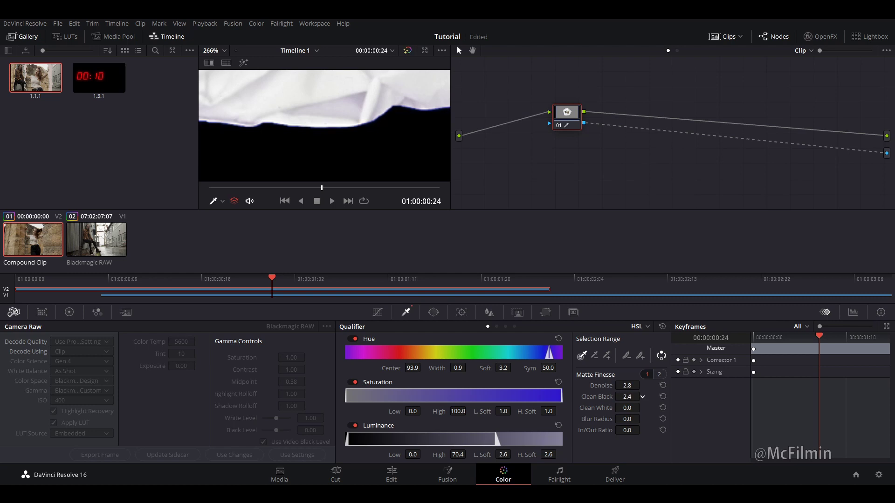
scroll(317, 135, up, 5)
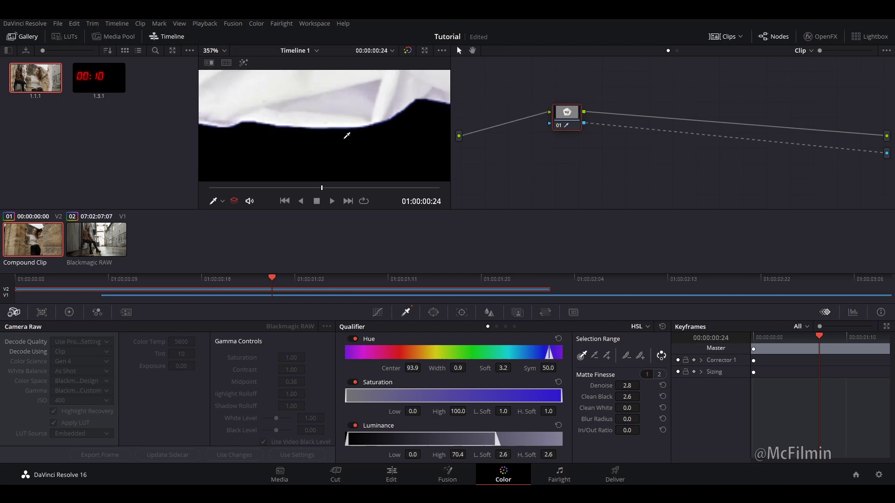
scroll(355, 141, up, 3)
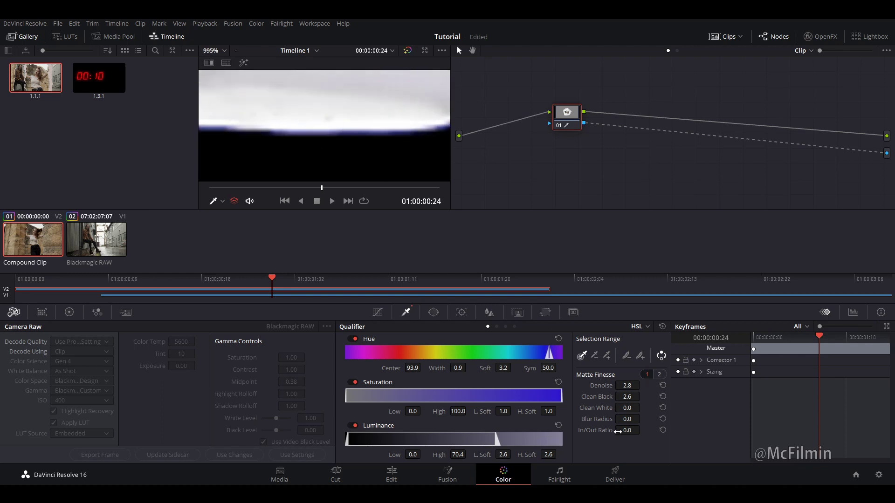
scroll(314, 116, down, 6)
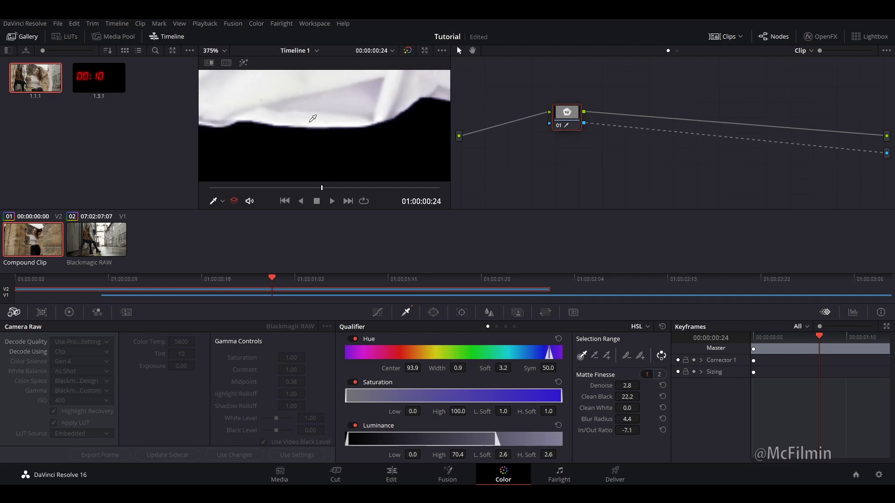
scroll(320, 118, down, 7)
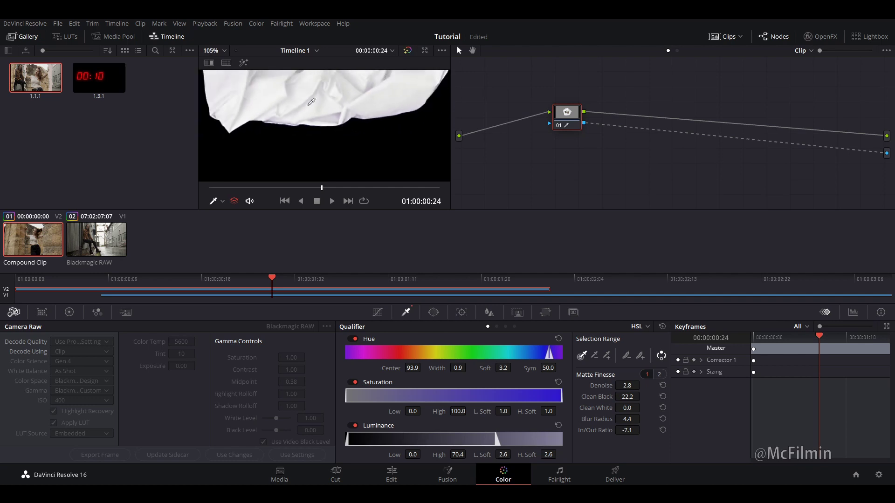
scroll(322, 116, down, 3)
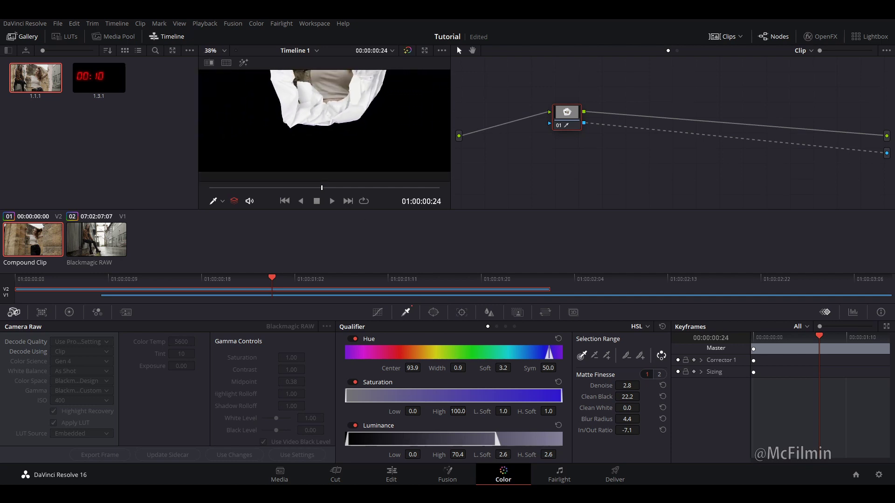
Step: On the Edit page, scrub across the cut to preview the paper rip revealing the alley clip
click(404, 480)
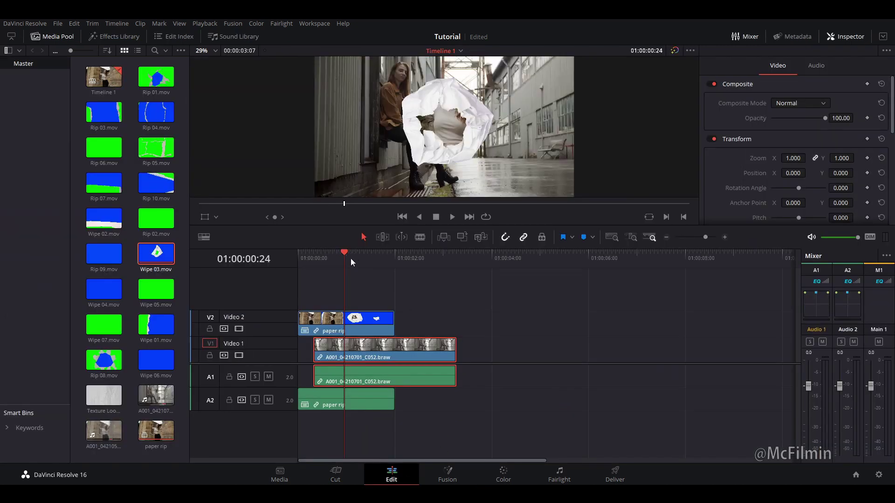
mouse_move(351, 259)
mouse_down()
mouse_move(309, 265)
mouse_move(373, 263)
mouse_move(322, 273)
mouse_move(412, 259)
mouse_move(348, 261)
mouse_move(348, 271)
mouse_up()
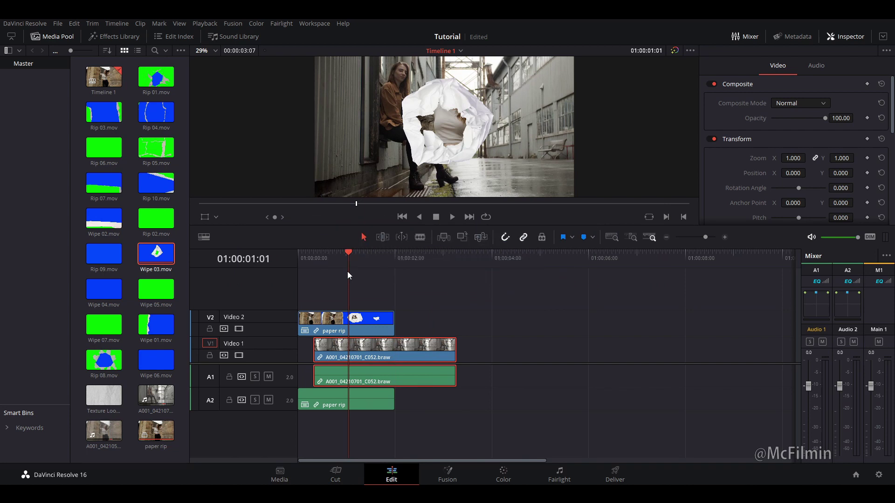
drag(348, 271, 328, 268)
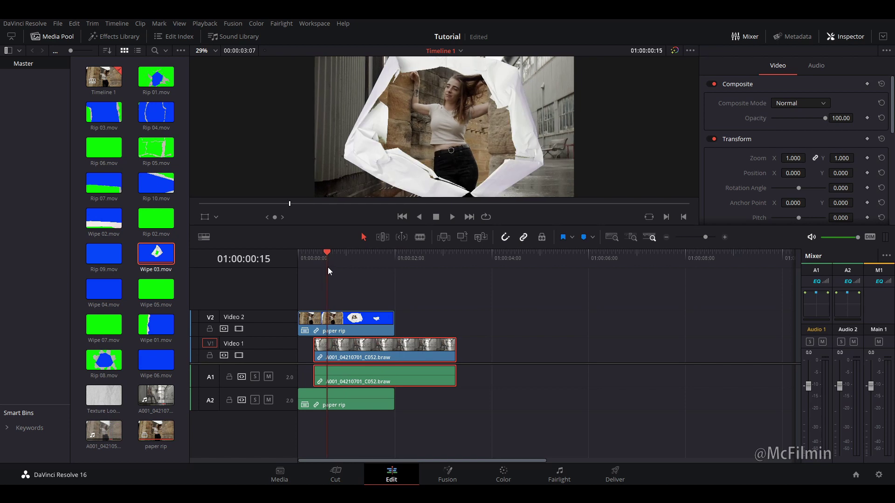